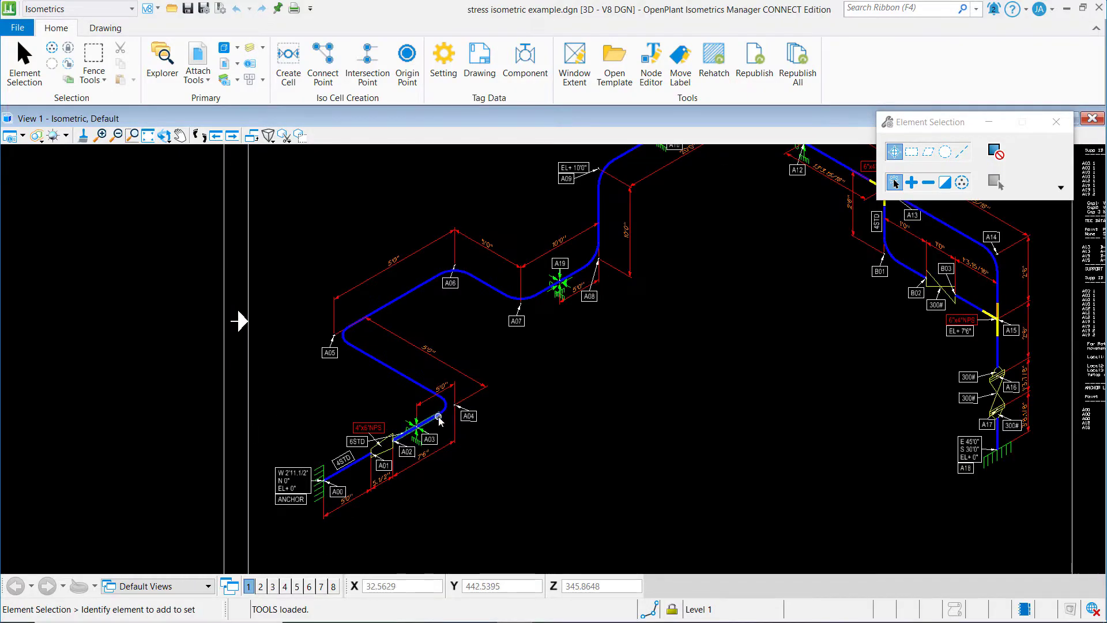
pyautogui.scroll(1, 438, 418)
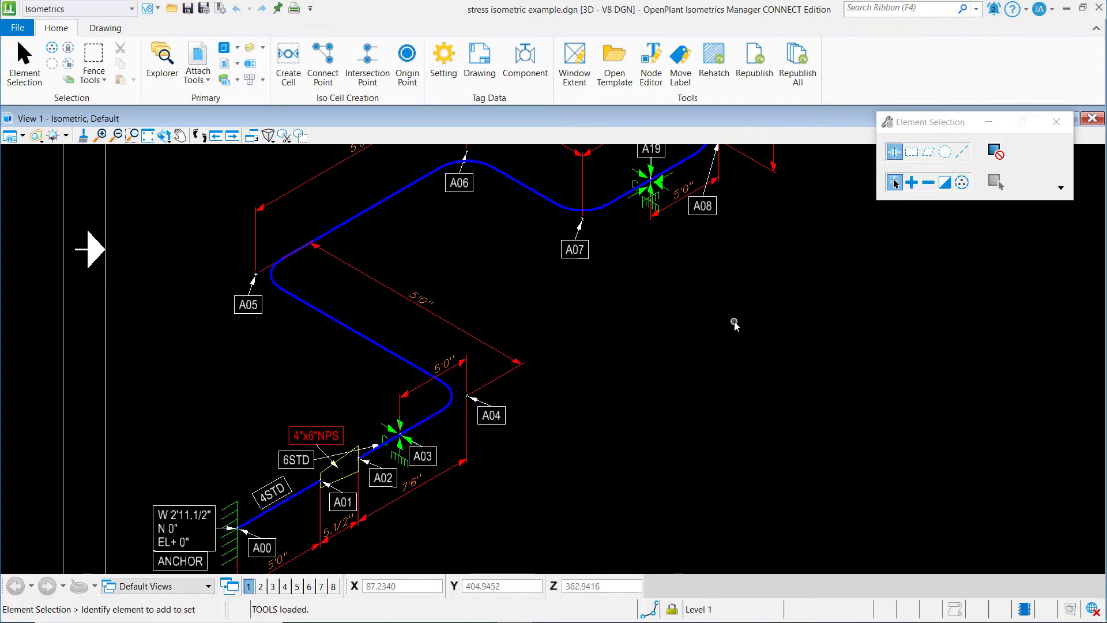
# Pan around the sheet to review the data table's MODEL INFO and PIPE DATA sections
pyautogui.moveTo(713, 342); pyautogui.dragTo(450, 512, button='middle')
pyautogui.press('Escape')
pyautogui.moveTo(840, 301)
pyautogui.mouseDown(button='middle')
pyautogui.moveTo(605, 427)
pyautogui.moveTo(411, 435)
pyautogui.mouseUp(button='middle')
pyautogui.moveTo(739, 284); pyautogui.dragTo(398, 401, button='middle')
pyautogui.moveTo(412, 333); pyautogui.dragTo(386, 383, button='middle')
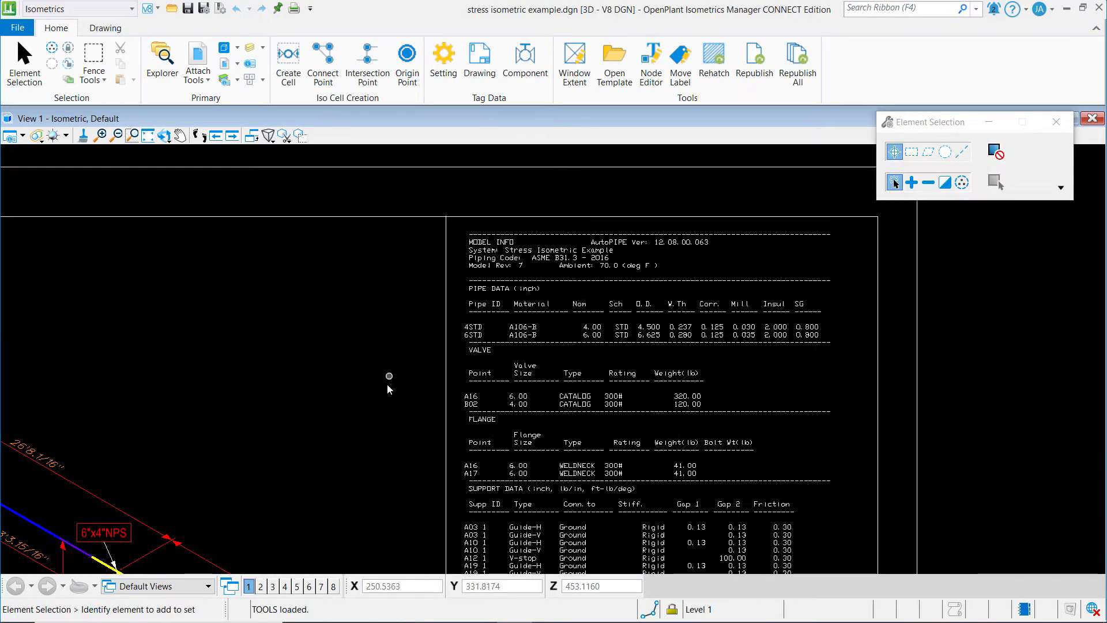
pyautogui.moveTo(368, 441); pyautogui.dragTo(396, 319, button='middle')
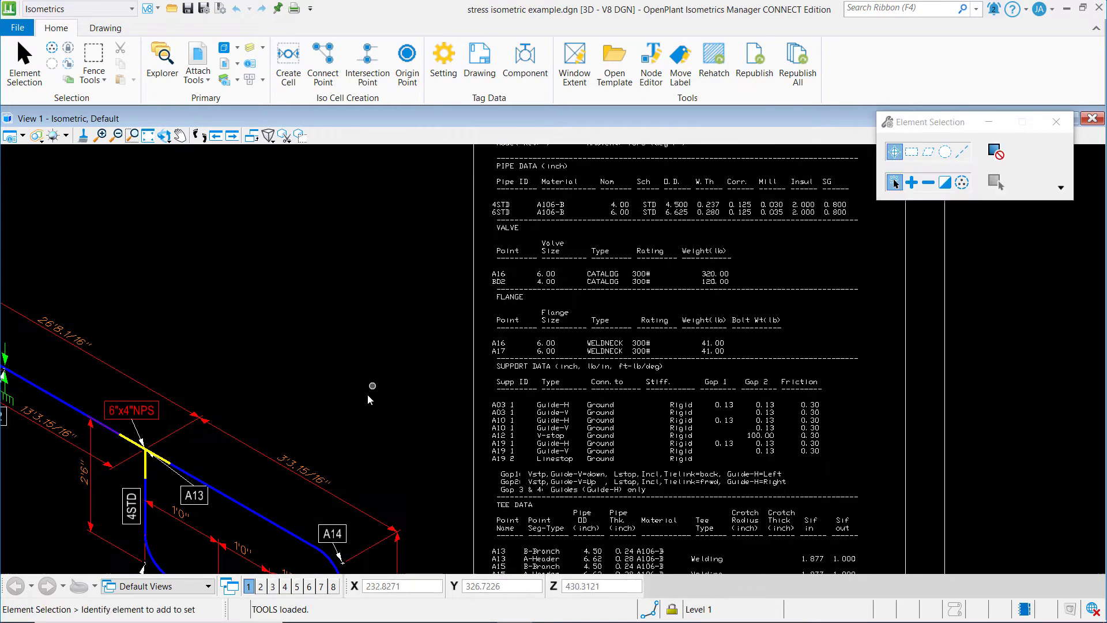
pyautogui.moveTo(368, 393); pyautogui.dragTo(552, 274, button='middle')
pyautogui.scroll(-4, 552, 274)
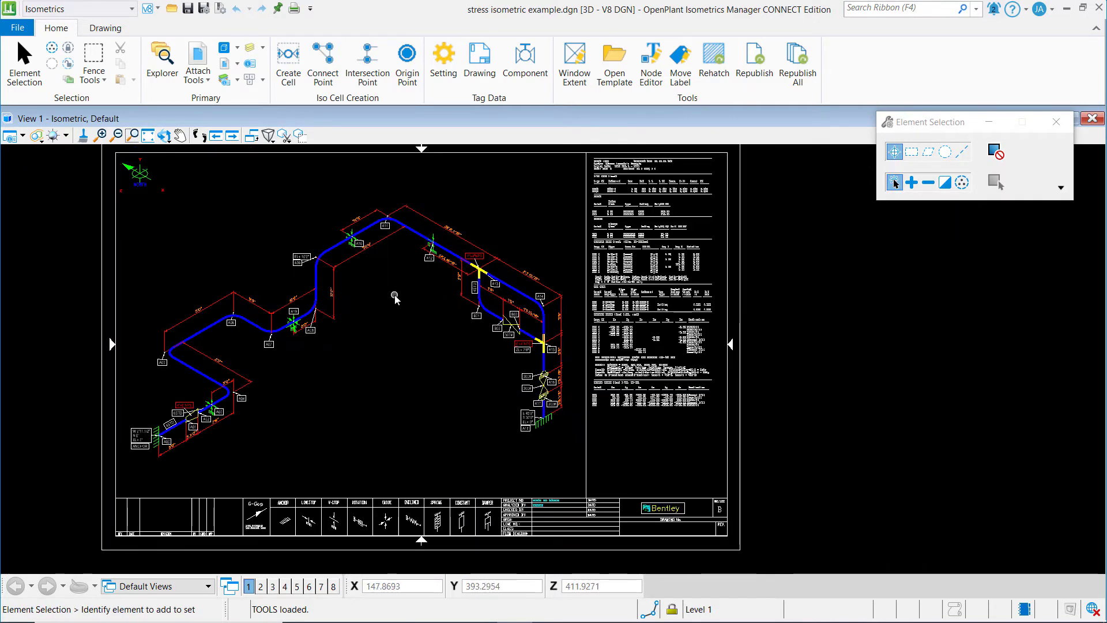
pyautogui.moveTo(388, 296); pyautogui.dragTo(519, 309, button='middle')
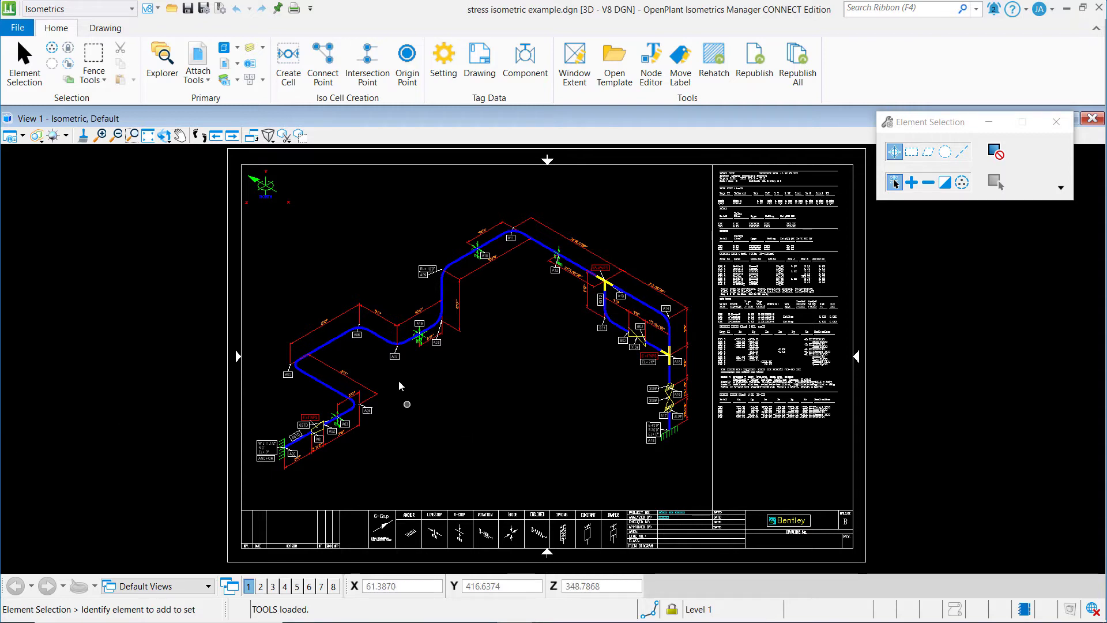
# Zoom in near nodes A19/A08 and switch the workflow to Drawing
pyautogui.scroll(3, 380, 346)
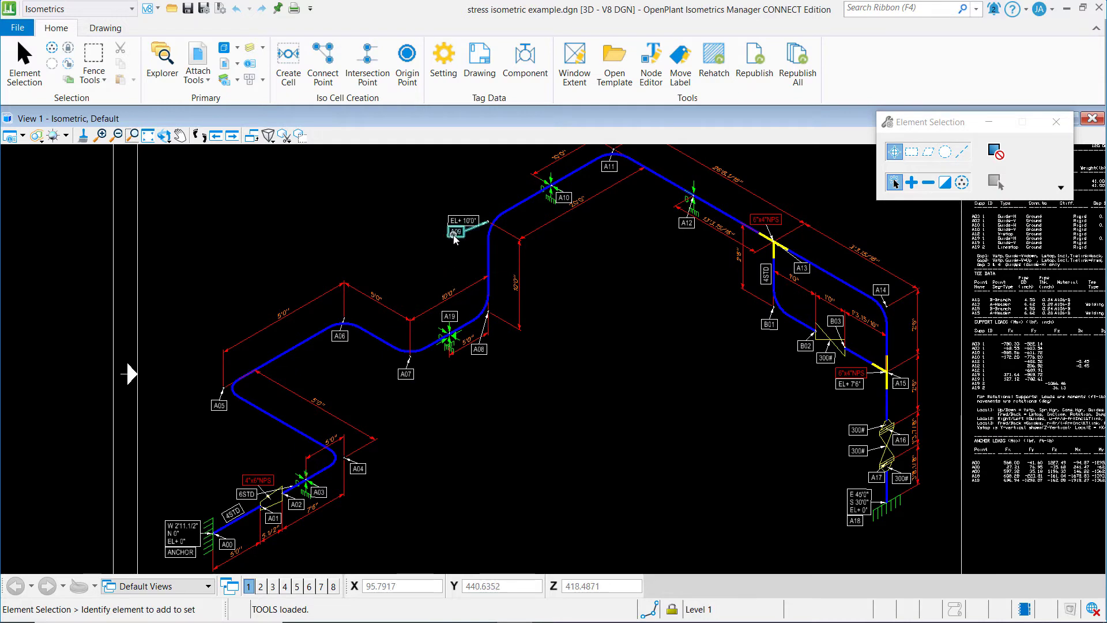
pyautogui.scroll(2, 454, 241)
pyautogui.scroll(2, 412, 323)
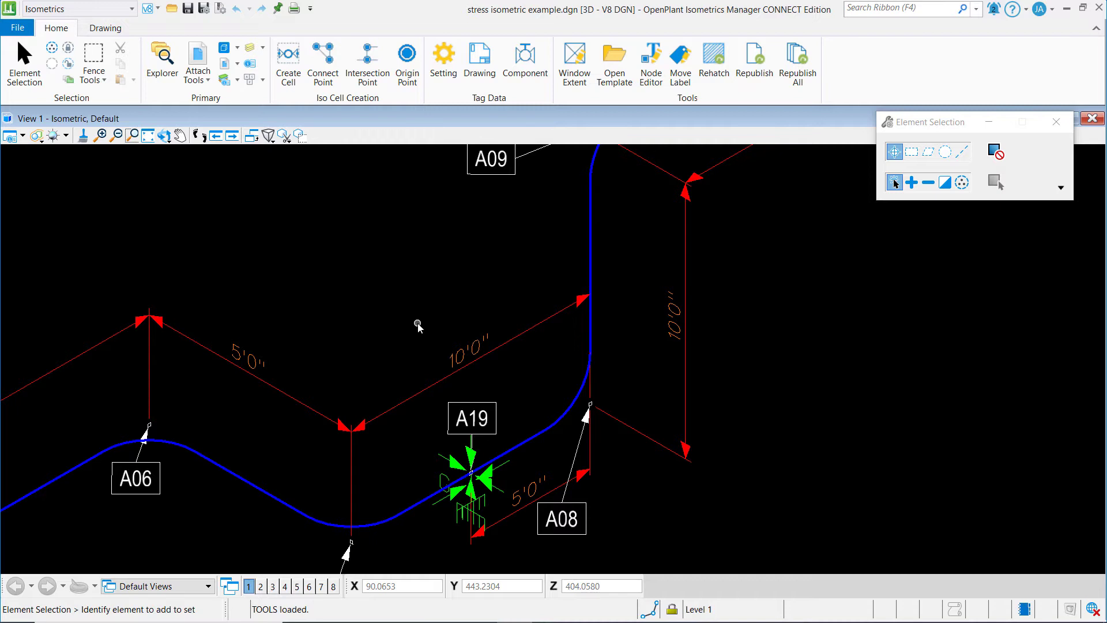
pyautogui.click(125, 9)
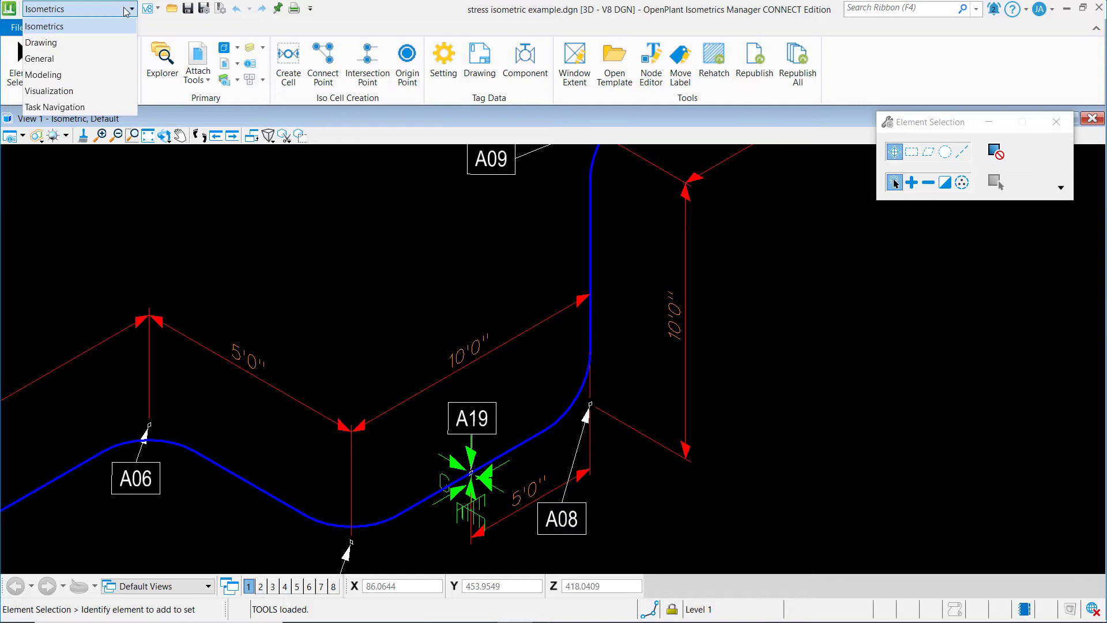
pyautogui.click(92, 47)
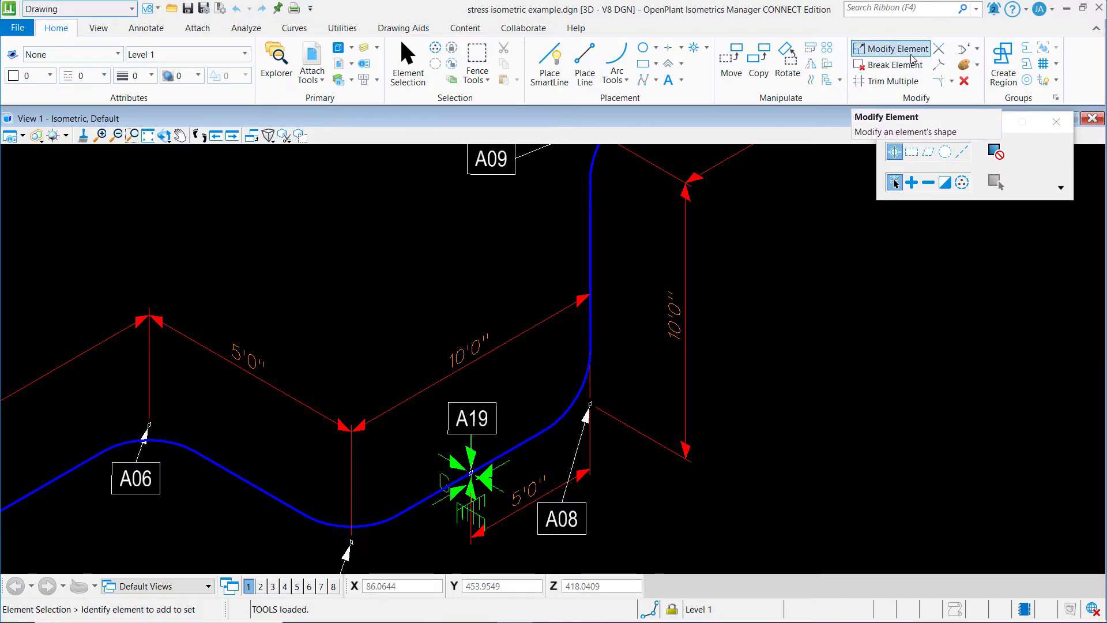
# With Modify Element, push the 10'0" dimension away from the pipe and drop the 5'0" dimension below A08's tag
pyautogui.click(912, 58)
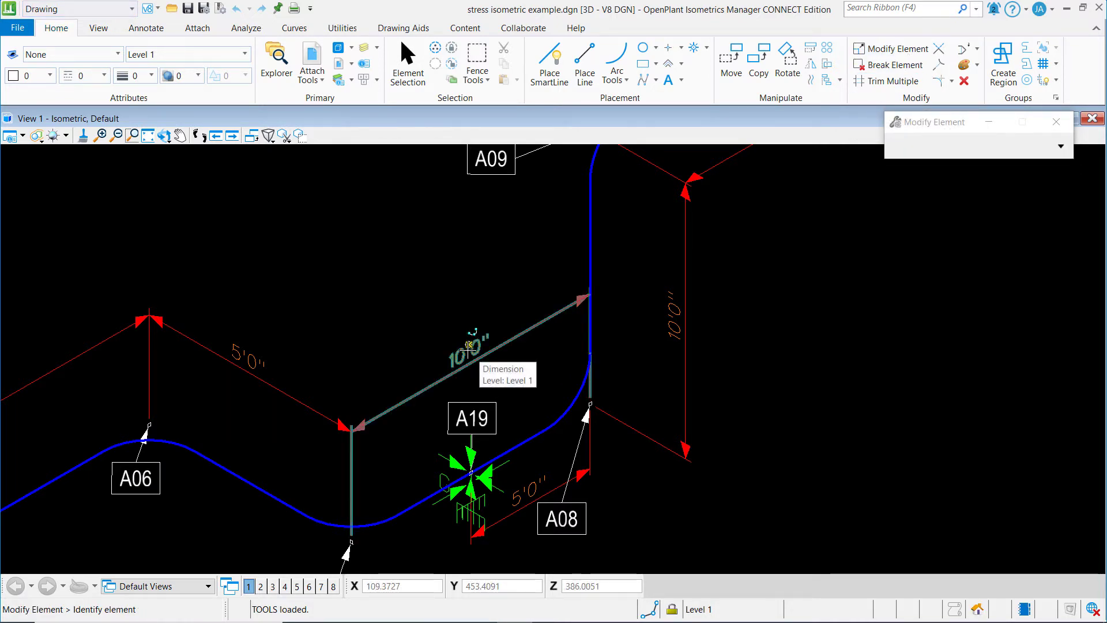
pyautogui.click(470, 344)
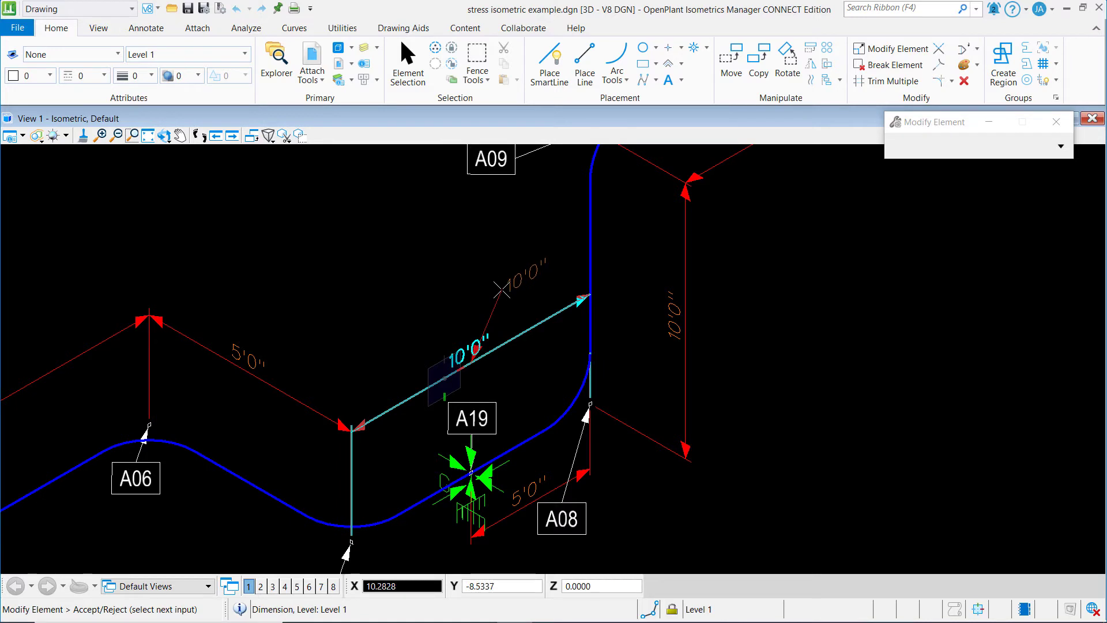
pyautogui.click(502, 291)
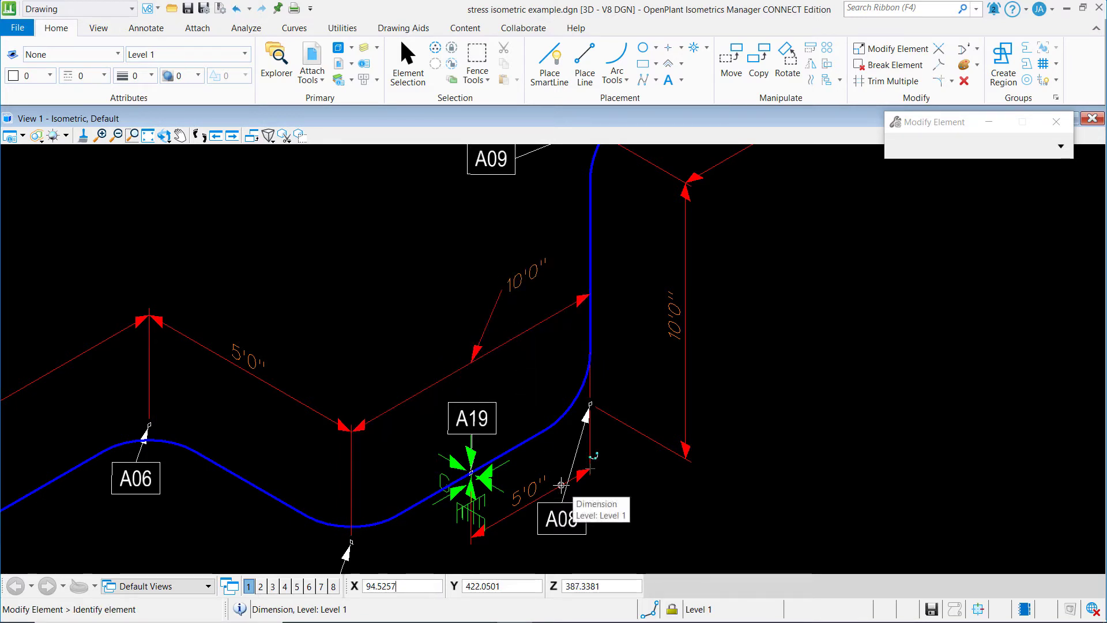
pyautogui.click(558, 470)
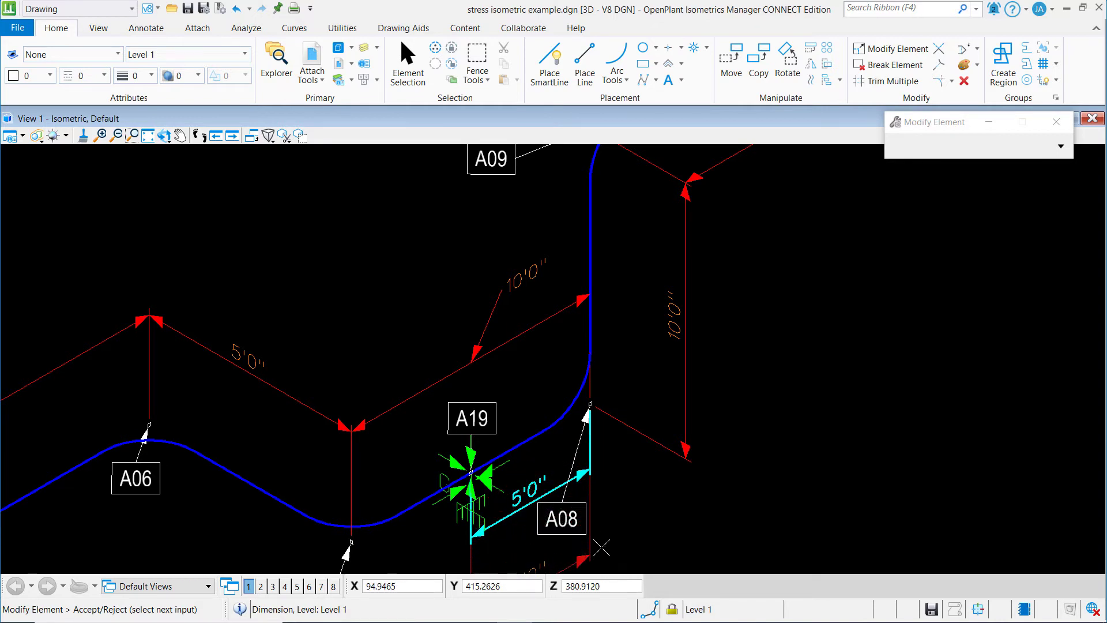
pyautogui.click(598, 542)
pyautogui.moveTo(603, 528); pyautogui.dragTo(598, 392, button='middle')
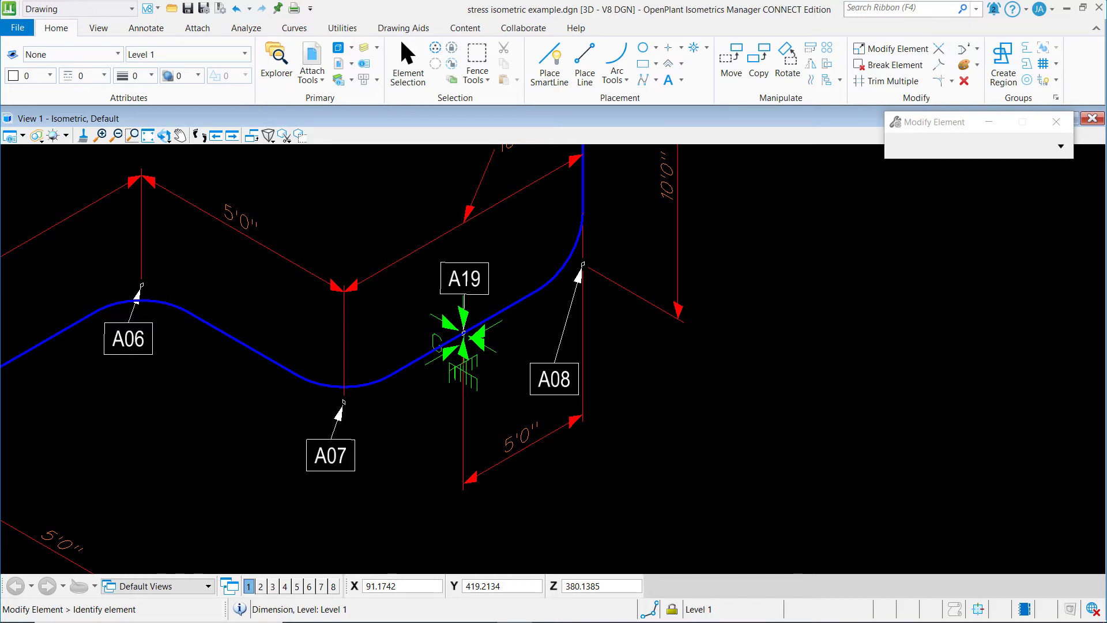
# Zoom to the A10 area and switch the workflow back to Isometrics
pyautogui.scroll(-5, 338, 413)
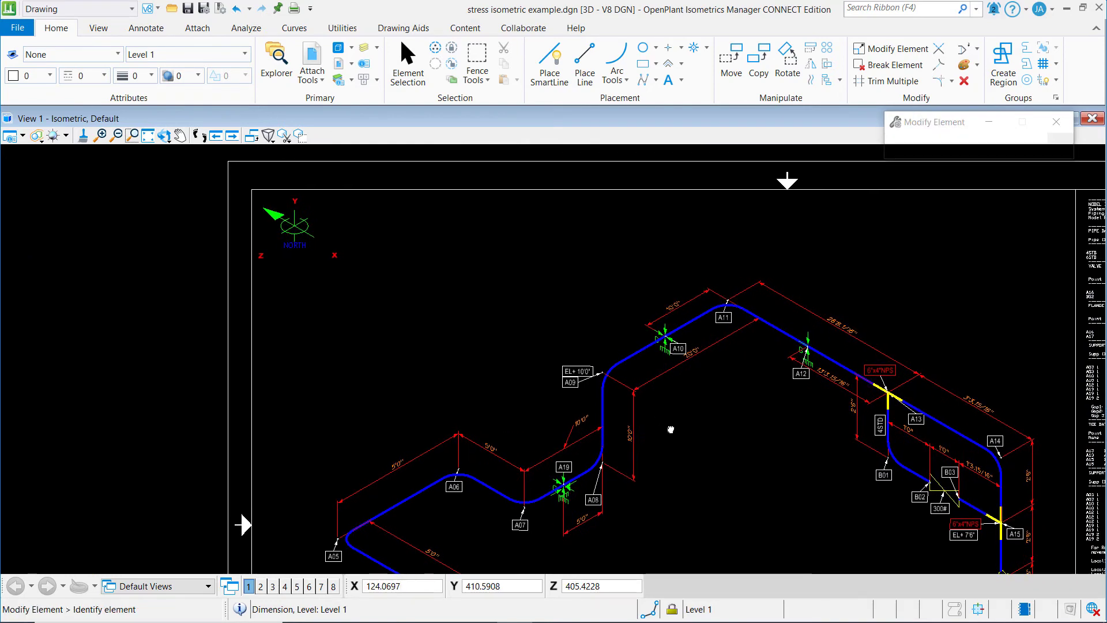
pyautogui.scroll(5, 698, 374)
pyautogui.scroll(2, 701, 367)
pyautogui.scroll(-2, 701, 367)
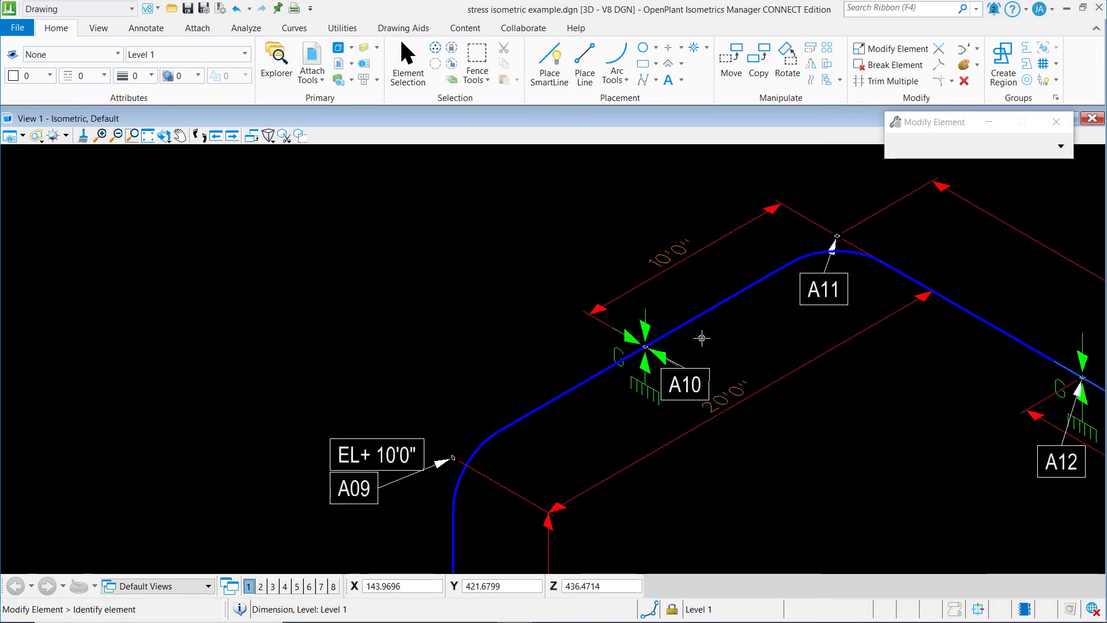
pyautogui.click(132, 10)
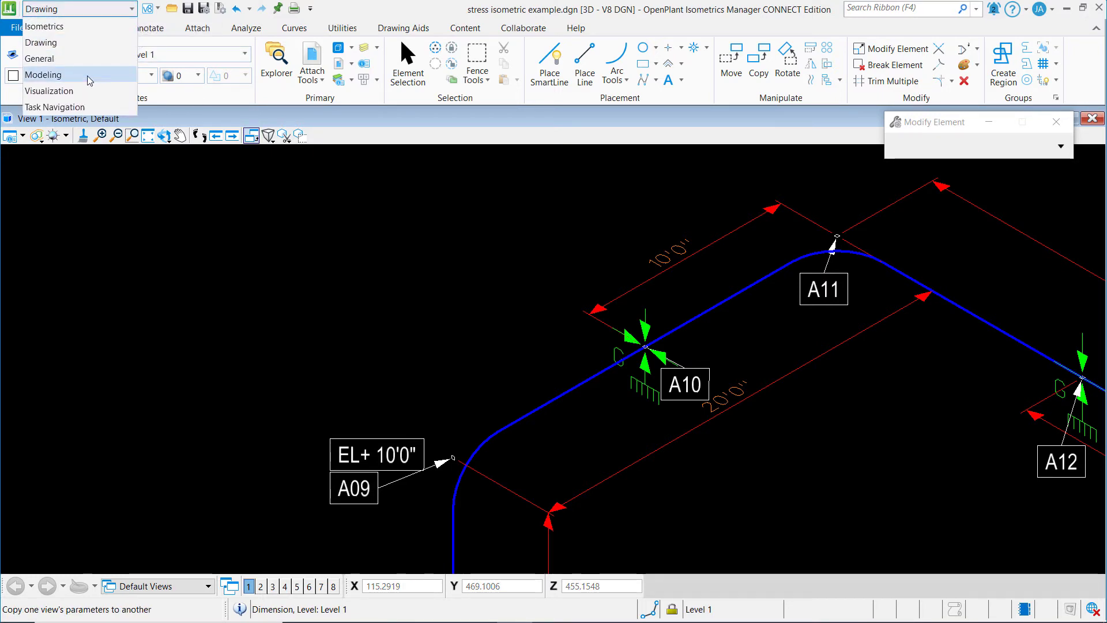
pyautogui.click(91, 27)
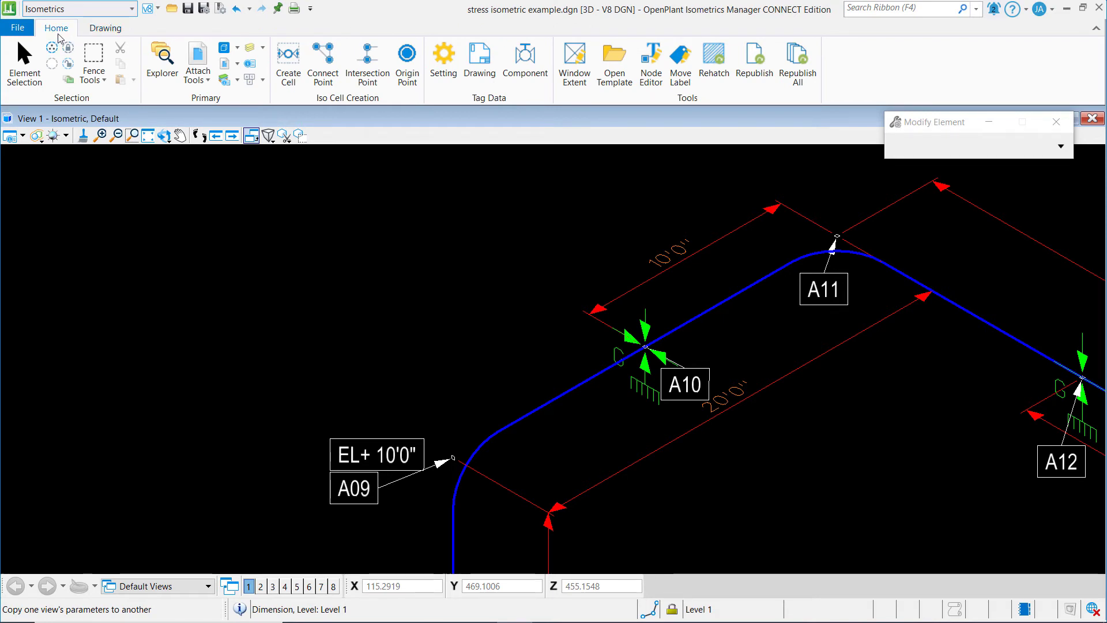
# Use Move Label to shift the A10 tag and the EL+ 10'0" / A09 note up-left of the pipe
pyautogui.click(686, 86)
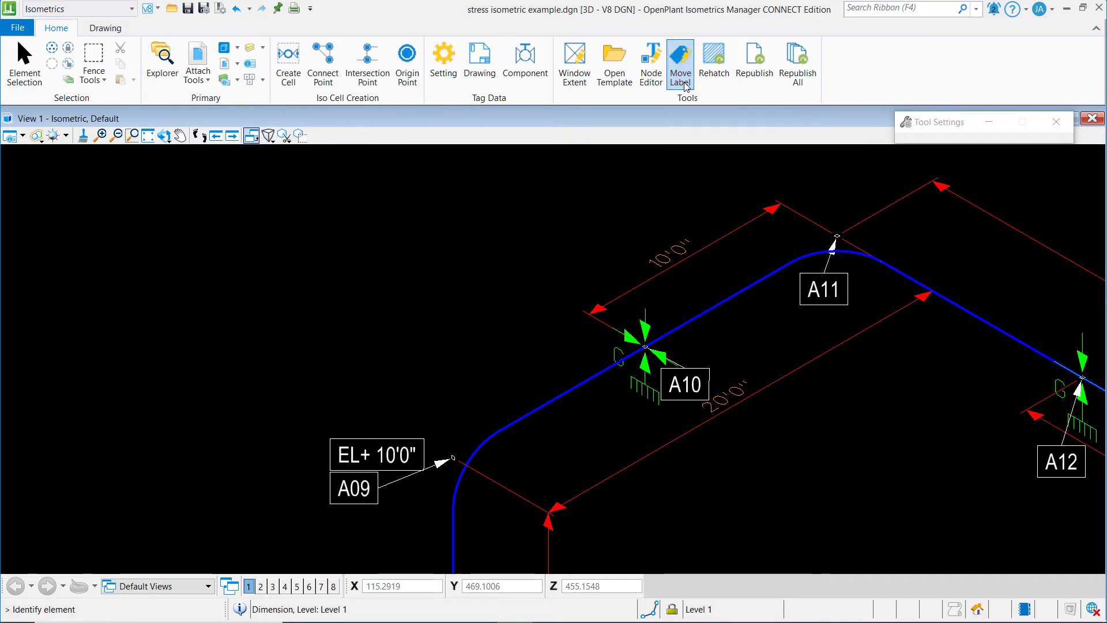
pyautogui.click(692, 378)
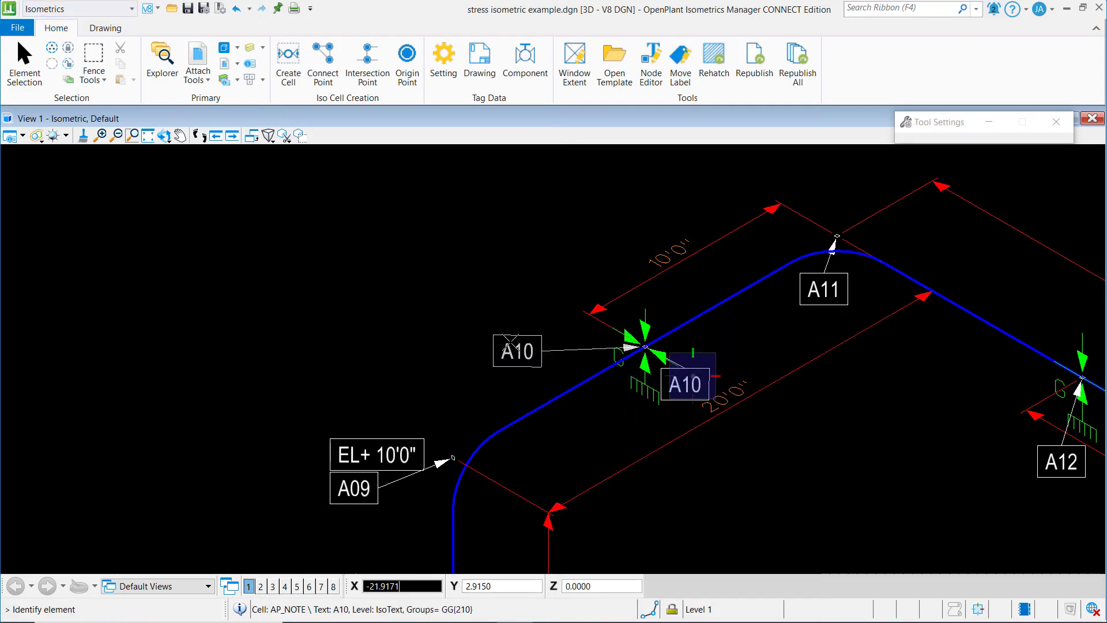
pyautogui.click(481, 350)
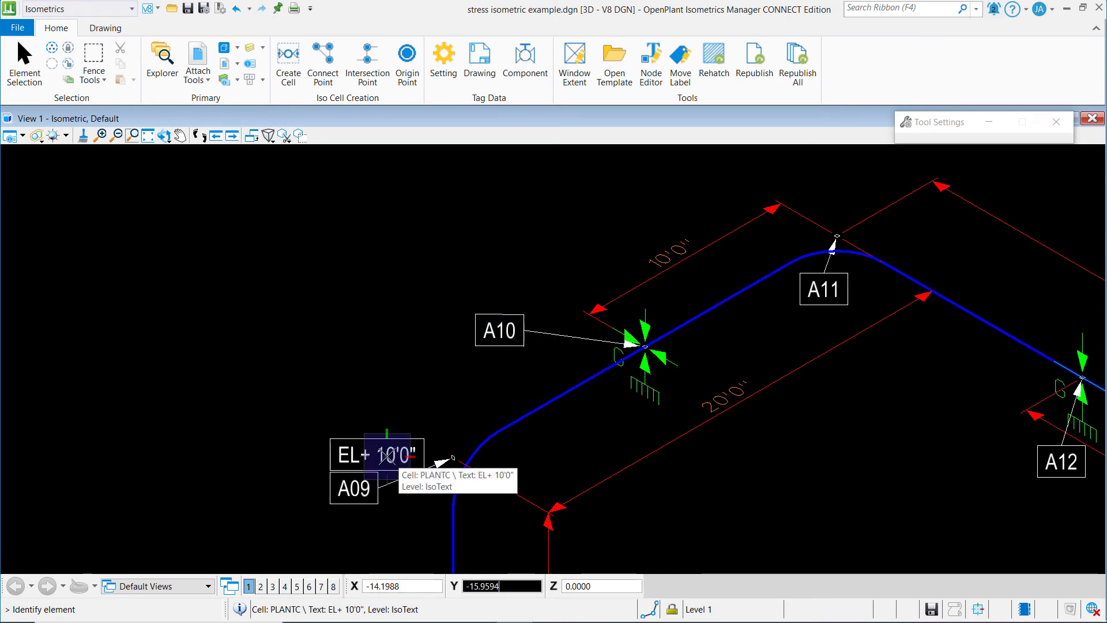
pyautogui.click(386, 454)
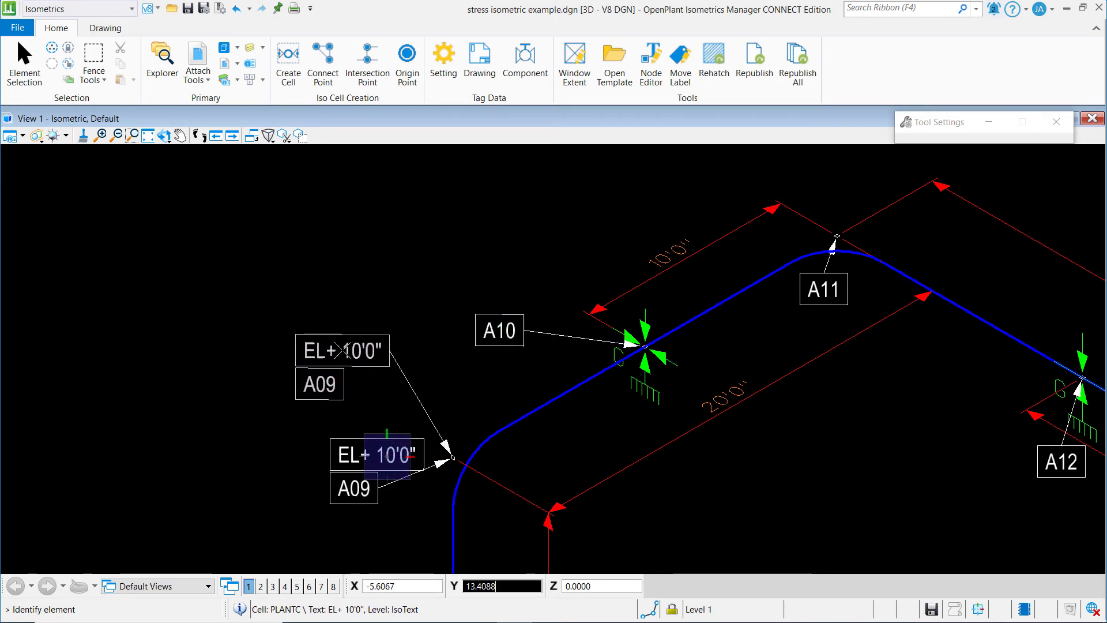
pyautogui.click(341, 349)
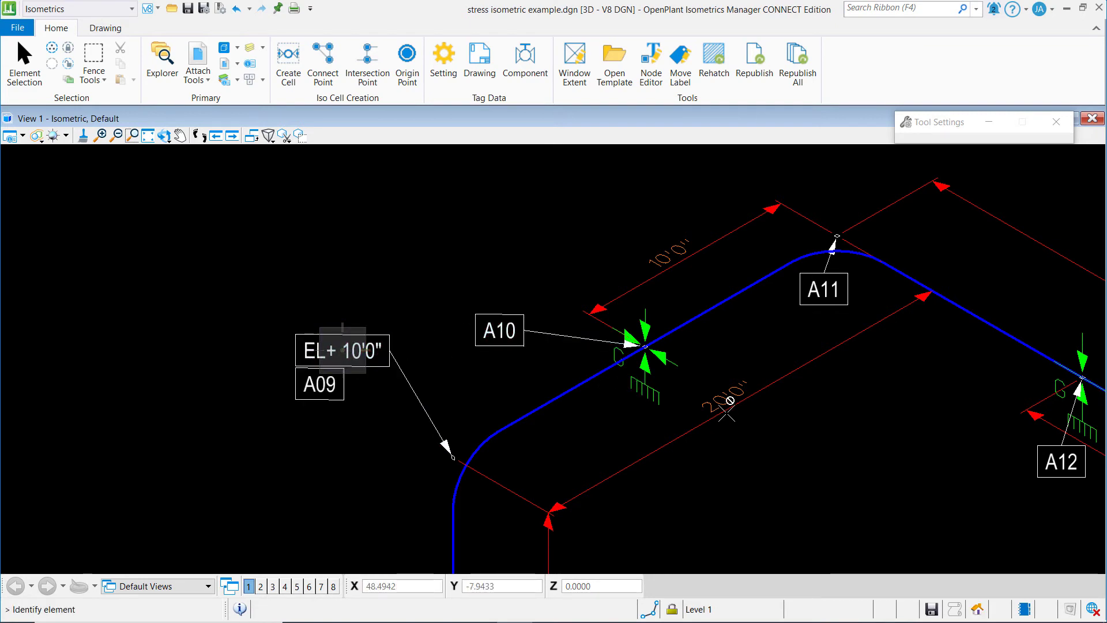
pyautogui.middleClick(606, 379)
pyautogui.middleClick(607, 379)
pyautogui.moveTo(594, 355); pyautogui.dragTo(606, 398, button='middle')
pyautogui.moveTo(607, 398); pyautogui.dragTo(555, 296)
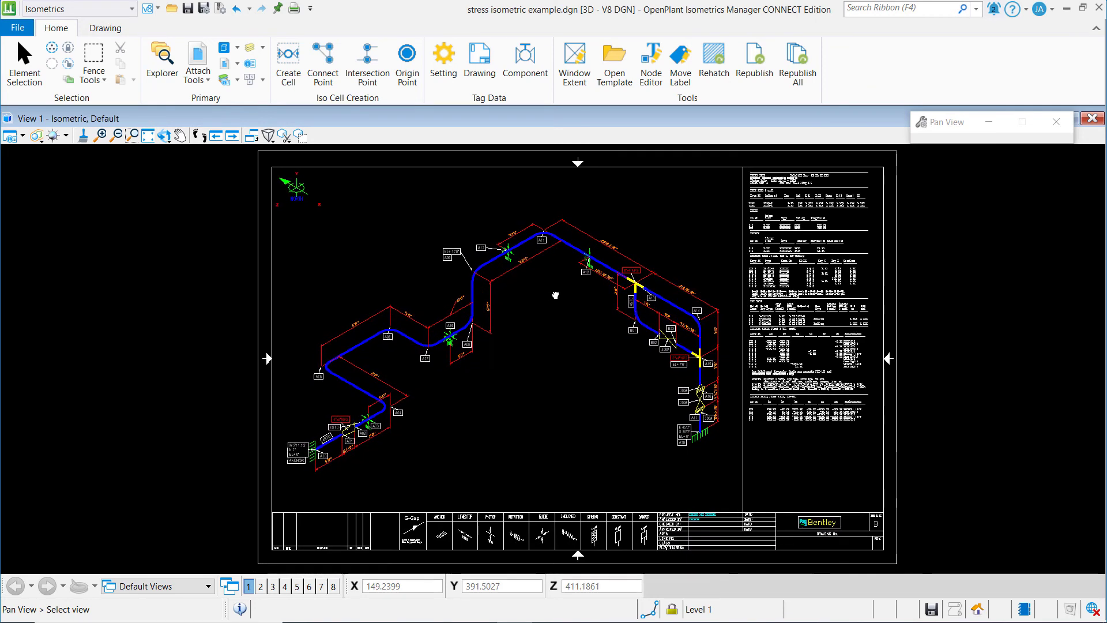
pyautogui.rightClick(555, 295)
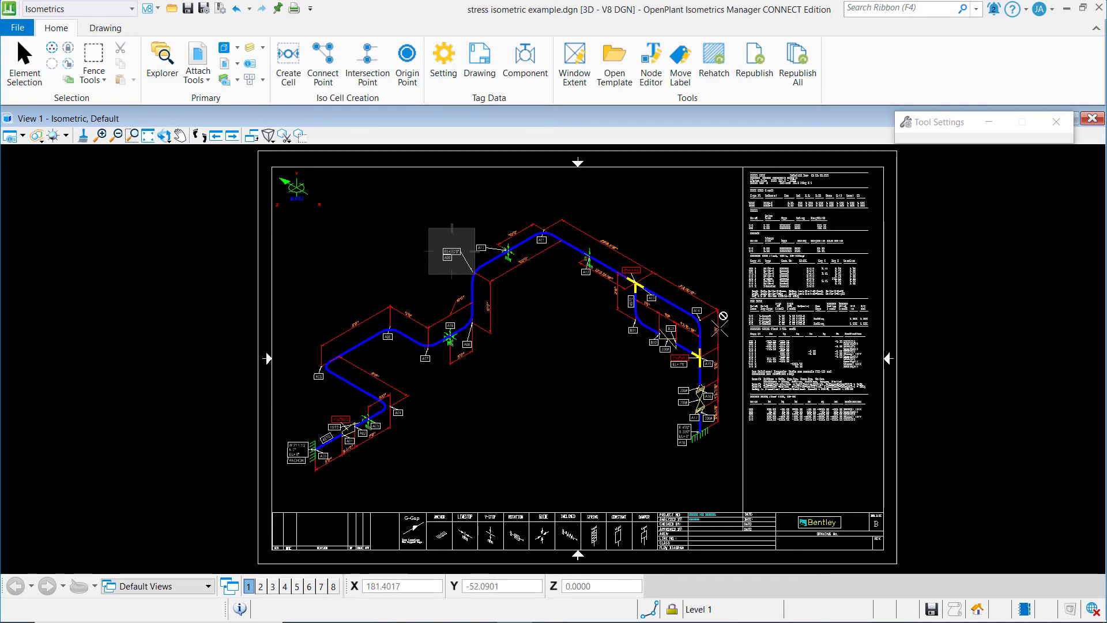
pyautogui.scroll(2, 725, 358)
pyautogui.scroll(2, 697, 389)
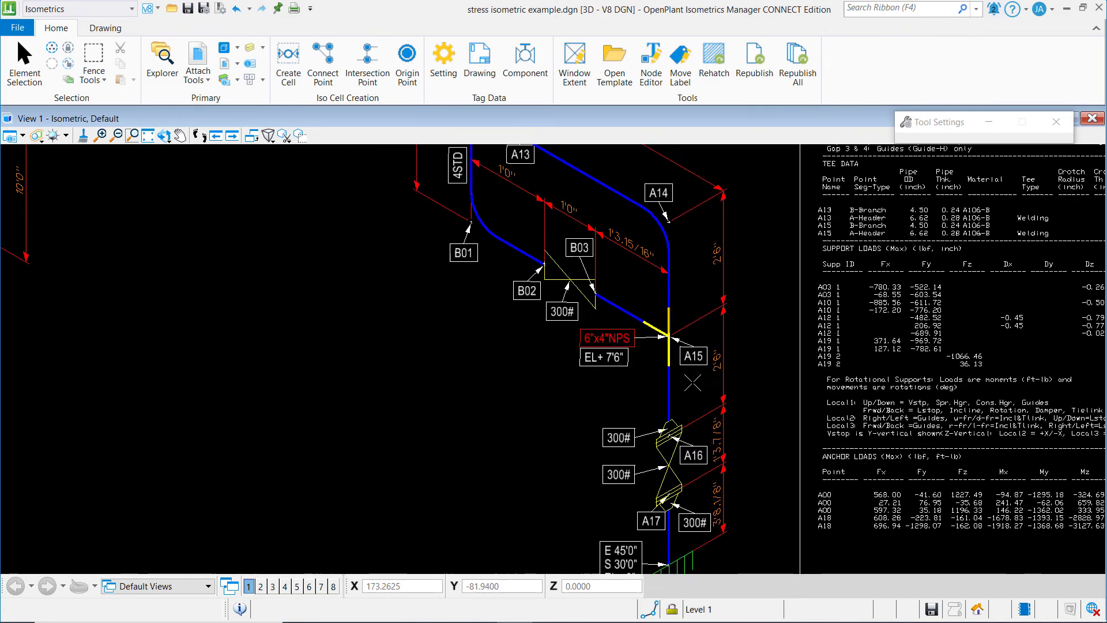
pyautogui.scroll(-2, 692, 382)
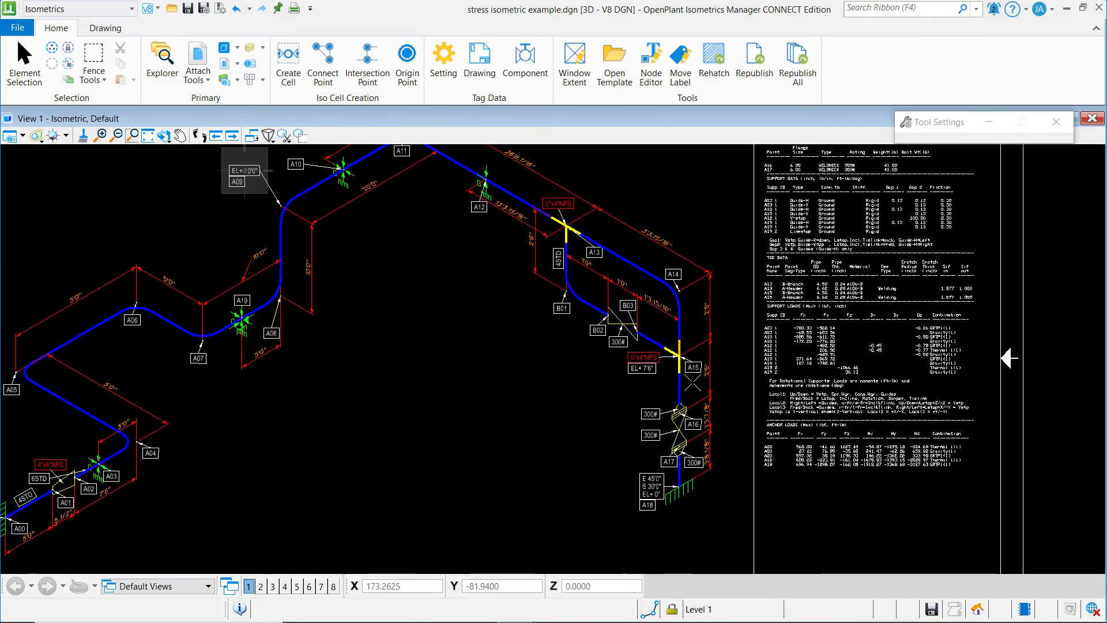
pyautogui.scroll(-3, 605, 396)
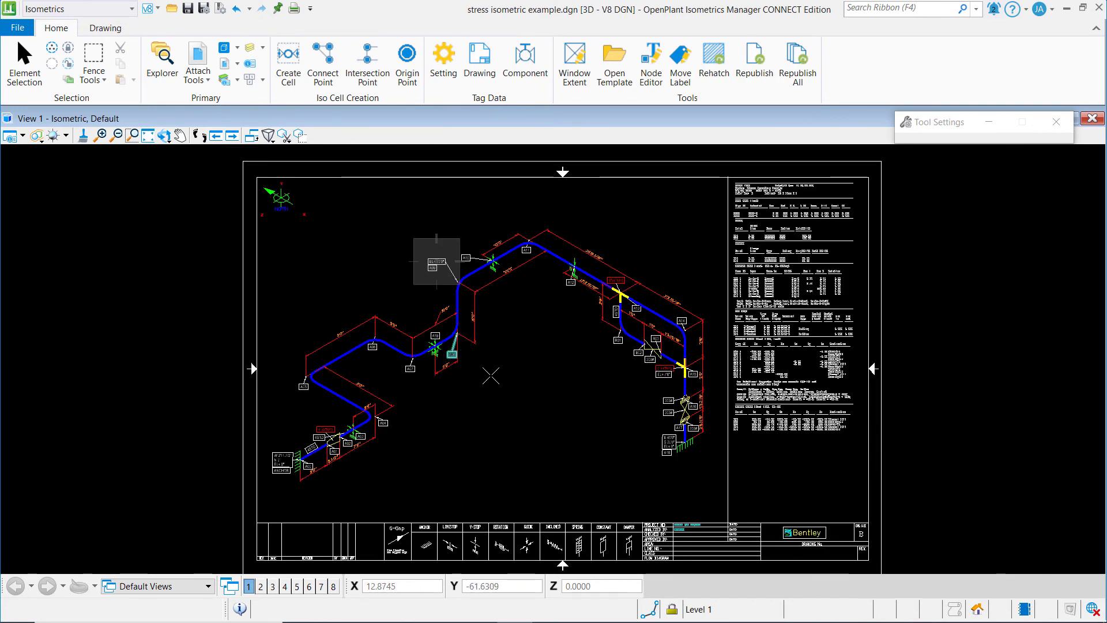